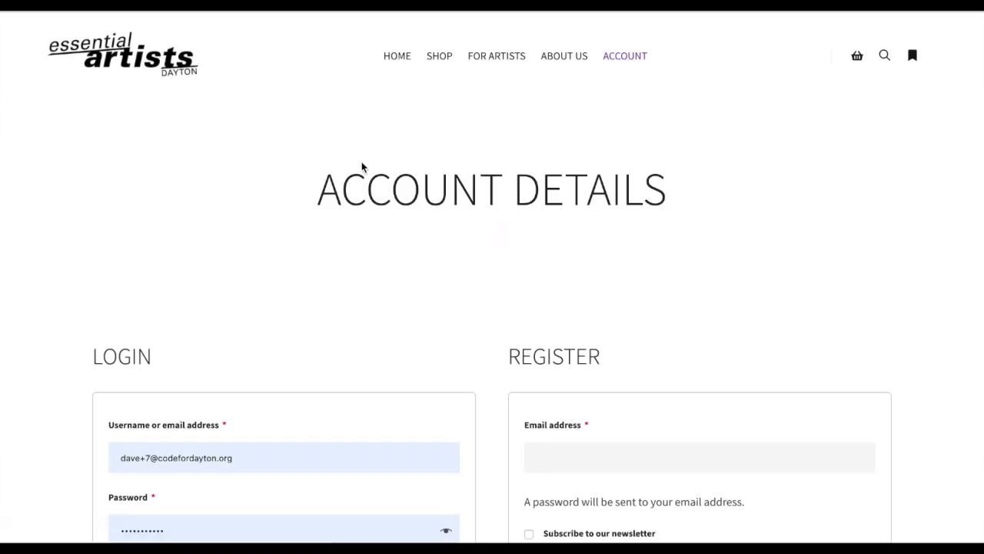
# Log in to the store account with the filled-in credentials and start adding a new product from the product list
pyautogui.scroll(-2, 347, 244)
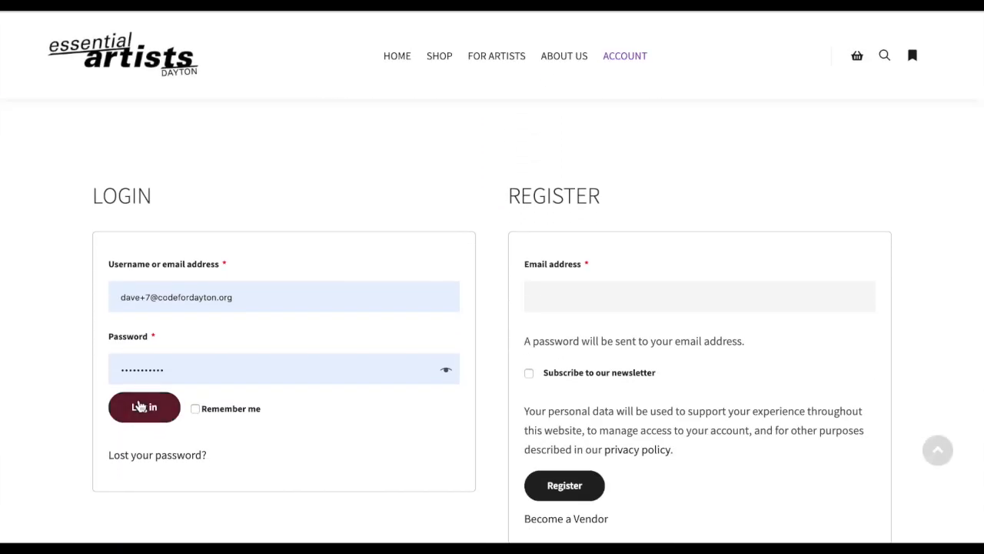
pyautogui.click(142, 419)
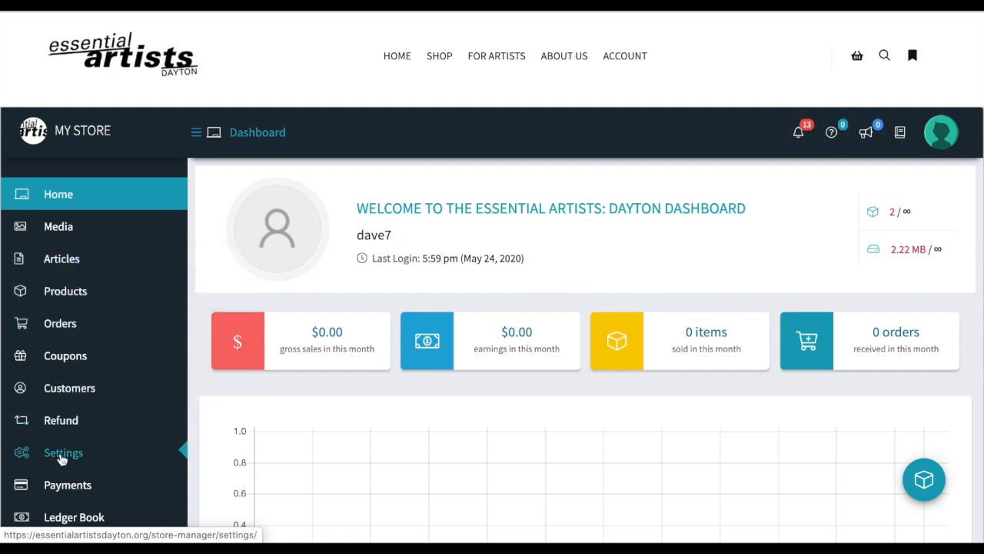
pyautogui.click(76, 294)
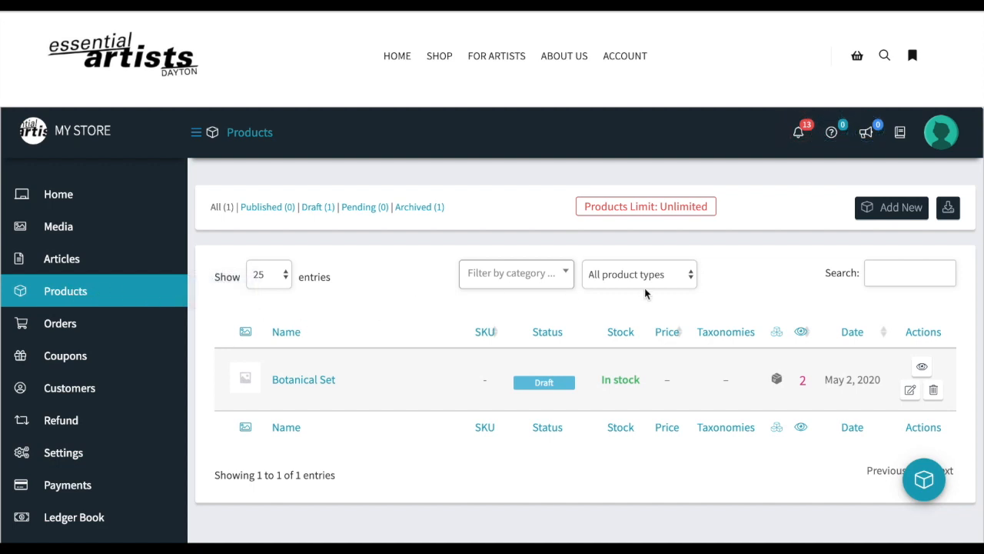
pyautogui.click(900, 209)
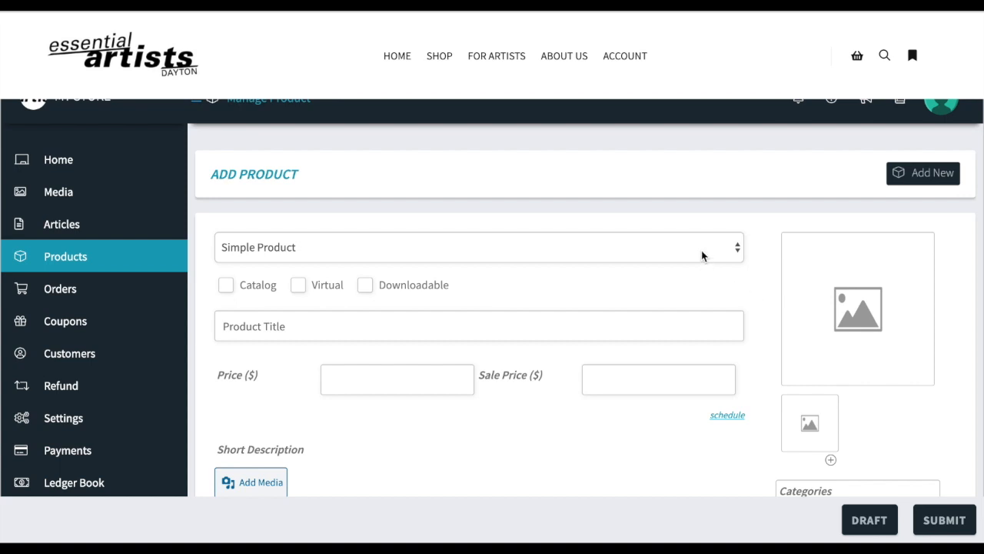
# Title the product "Node Robot" and set its price to 45 and its sale price to 35 dollars
pyautogui.click(459, 330)
pyautogui.write('Node Robot')
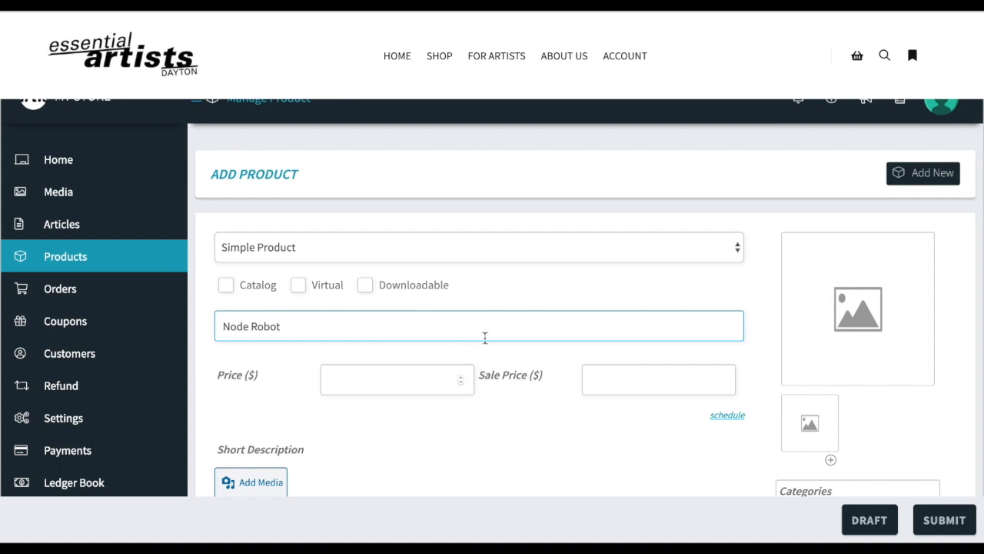
pyautogui.click(368, 381)
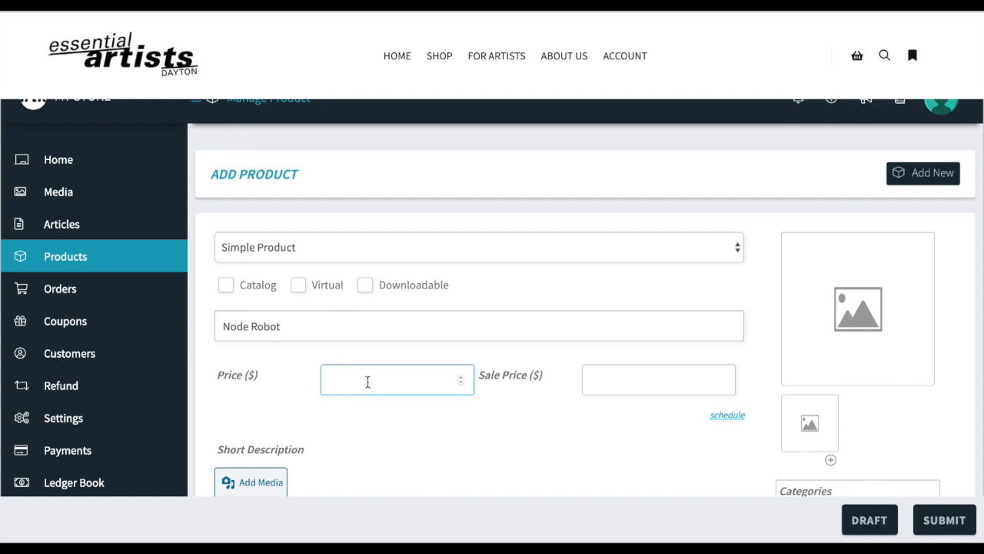
pyautogui.write('45')
pyautogui.click(642, 381)
pyautogui.write('35')
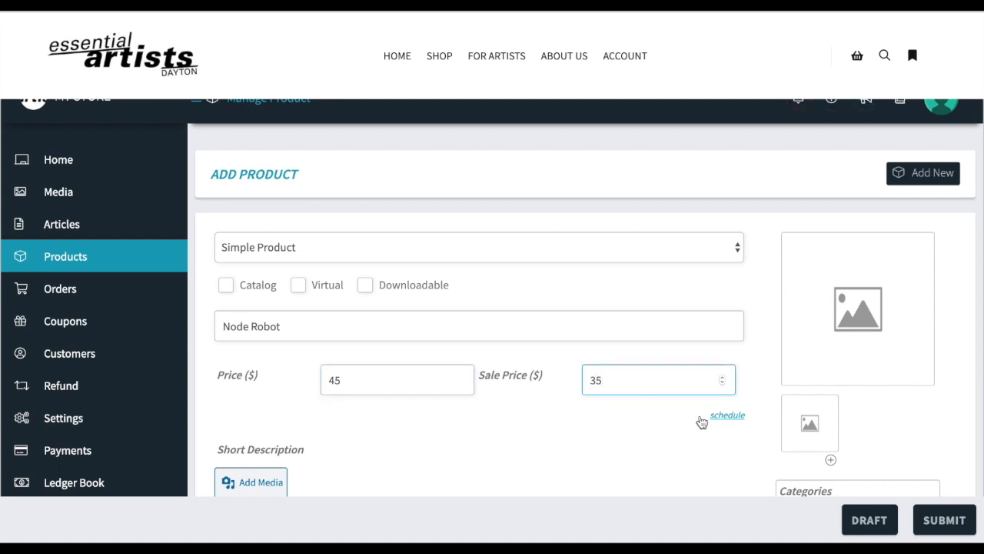
# Schedule the sale price to run from 2020-05-24 up to 2020-05-26
pyautogui.click(728, 416)
pyautogui.scroll(-1, 516, 405)
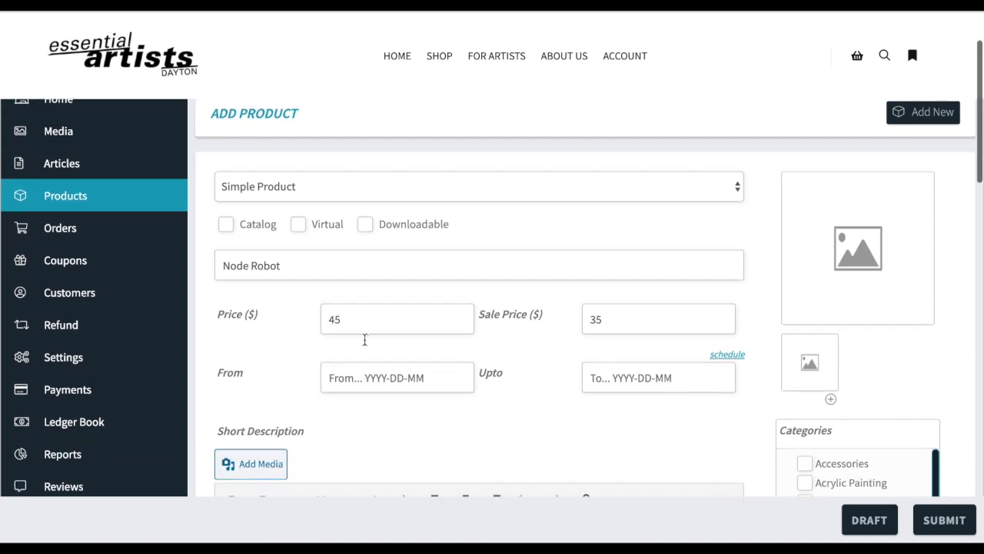
pyautogui.click(393, 377)
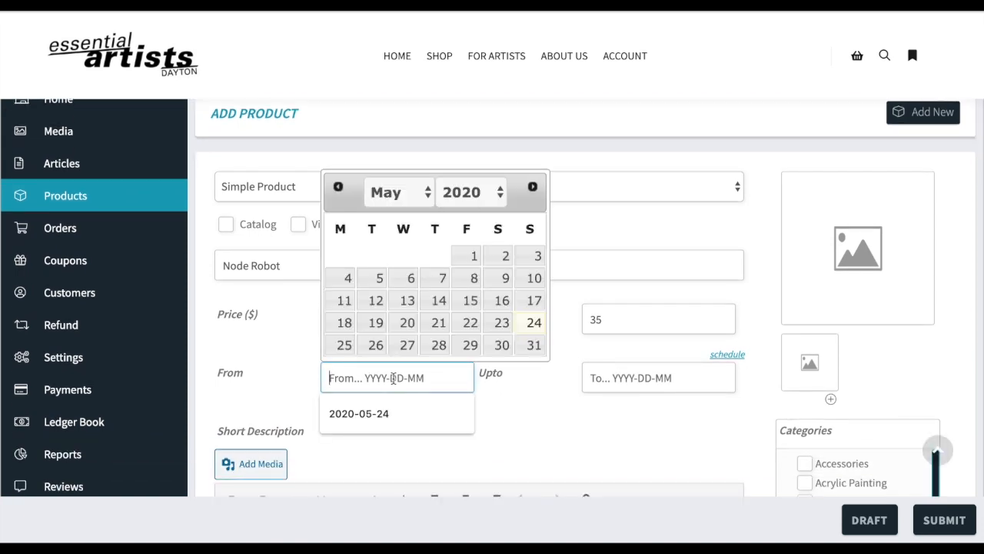
pyautogui.click(532, 323)
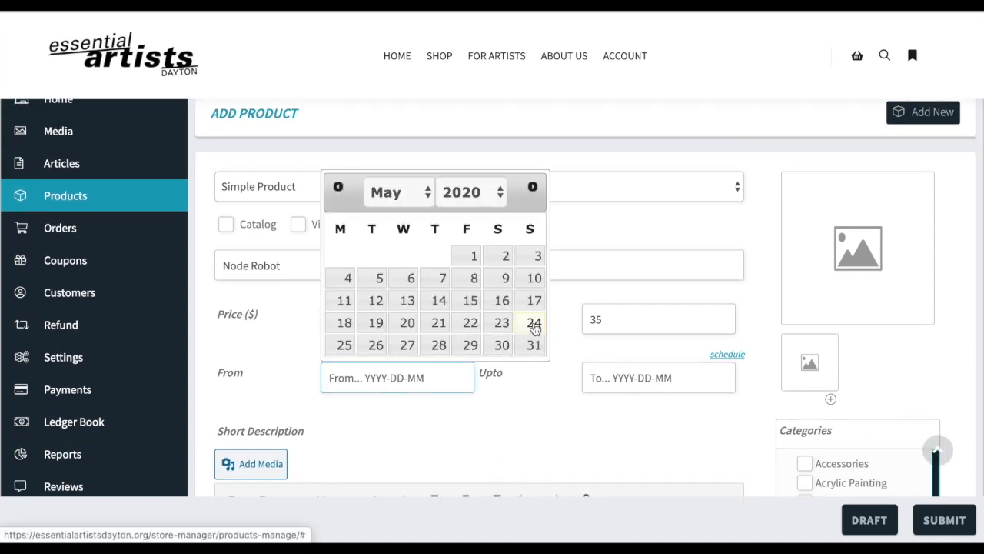
pyautogui.click(640, 379)
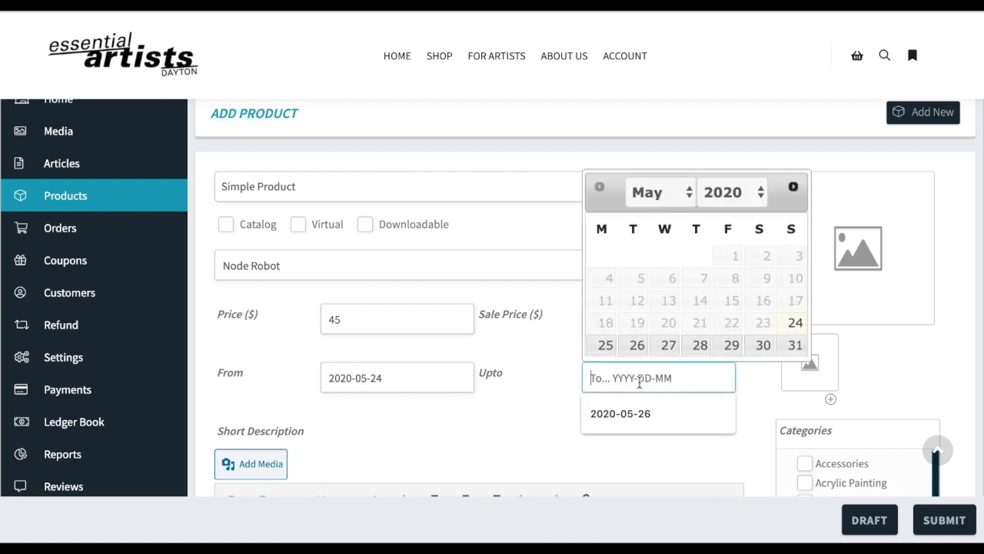
pyautogui.click(637, 345)
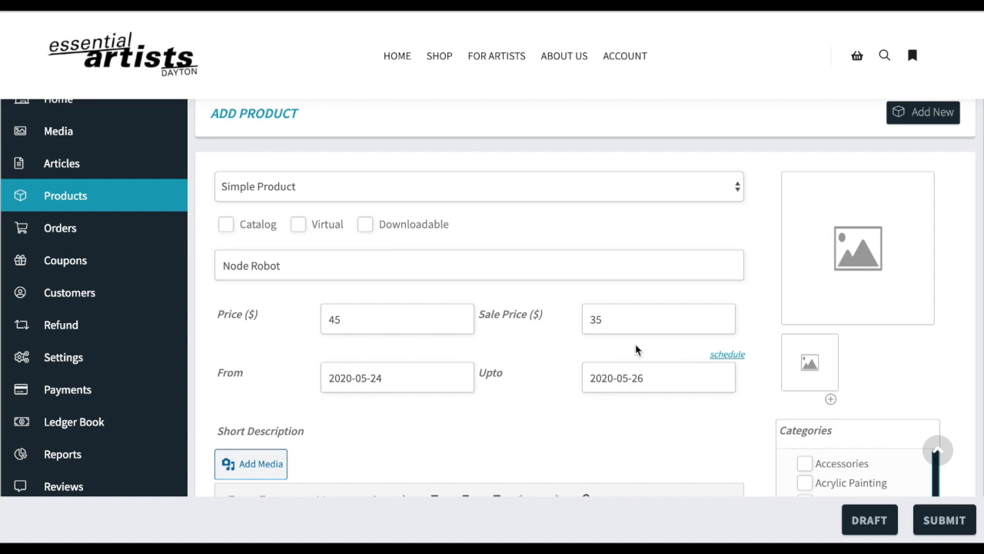
# Write the short description in two paragraphs: "3in x 4in robot" and "USB cable and battery are included."
pyautogui.scroll(-3, 635, 350)
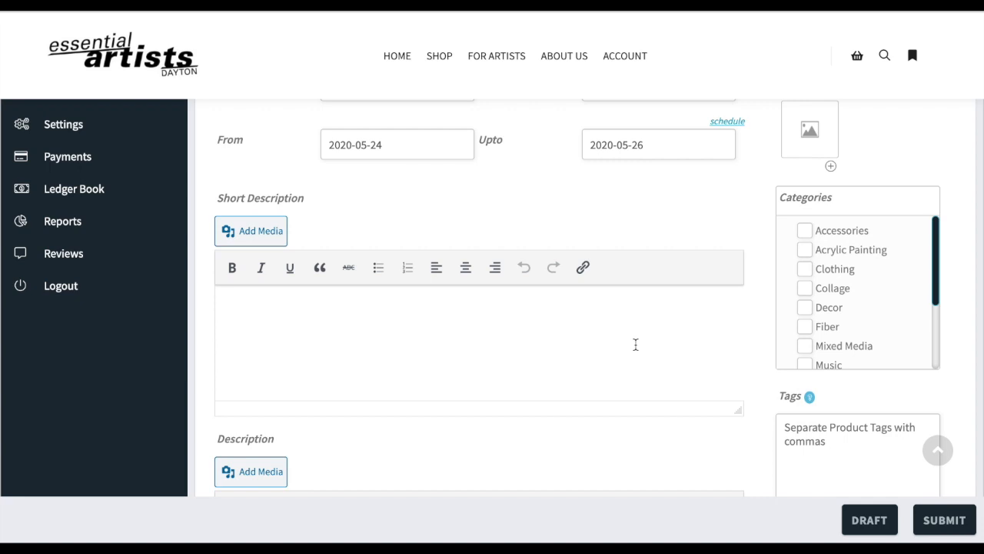
pyautogui.click(635, 345)
pyautogui.write('3')
pyautogui.write('in x 4')
pyautogui.write('in robot ')
pyautogui.write('USB c')
pyautogui.write('able and bat')
pyautogui.write('tery are in')
pyautogui.write('clu')
pyautogui.write('ded.')
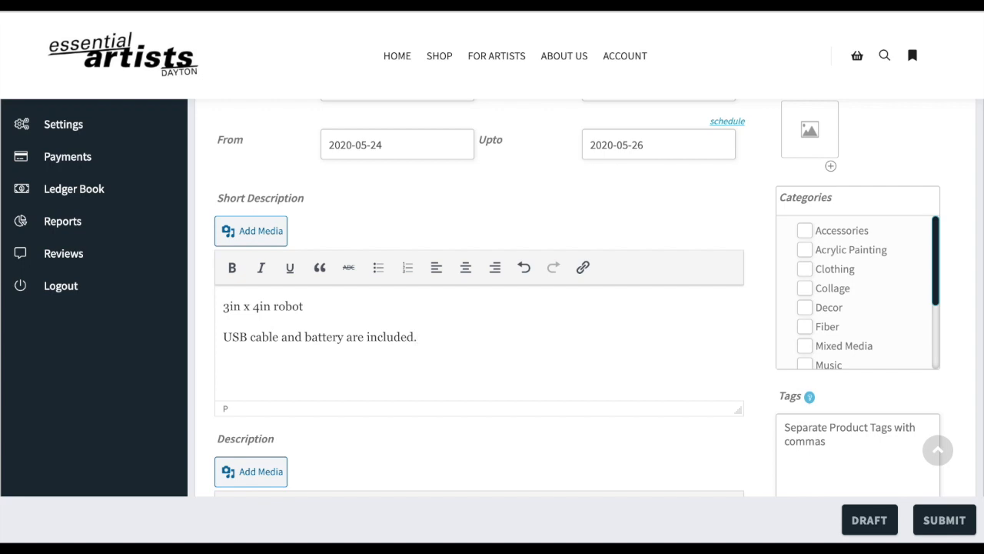
# Fill in the full description: AFCEA Robotics Challenge robot, Arduino-based, programmable via javascript, battery and USB cable included
pyautogui.scroll(-3, 545, 443)
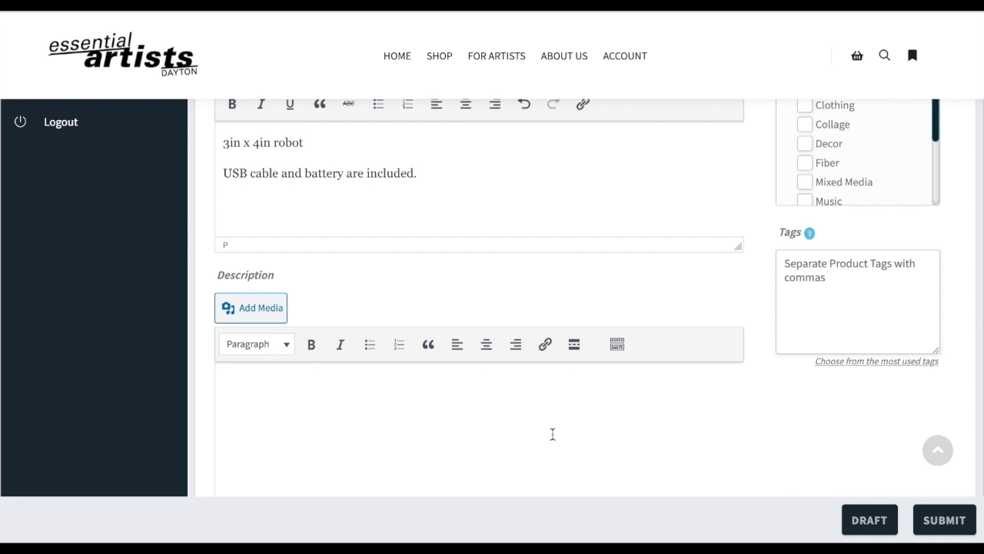
pyautogui.write('A robot built as part of the AFCEA Robotics Challenge. It is a Arduino-based robot that is programable vial javascript. Battery and USB cable are included.')
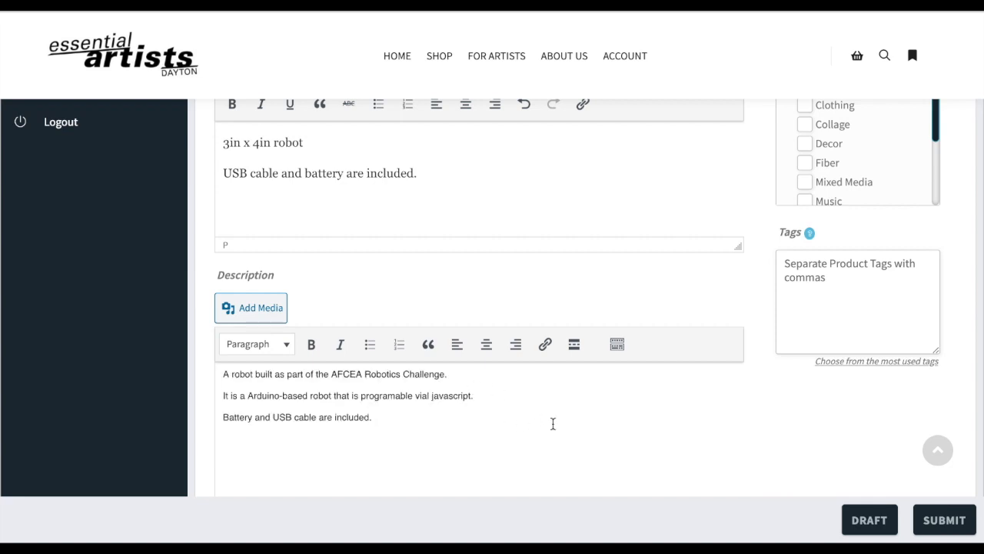
pyautogui.scroll(-1, 552, 424)
# Upload image10.jpeg as the product's main image and give it the title "Node Robot"
pyautogui.scroll(3, 552, 424)
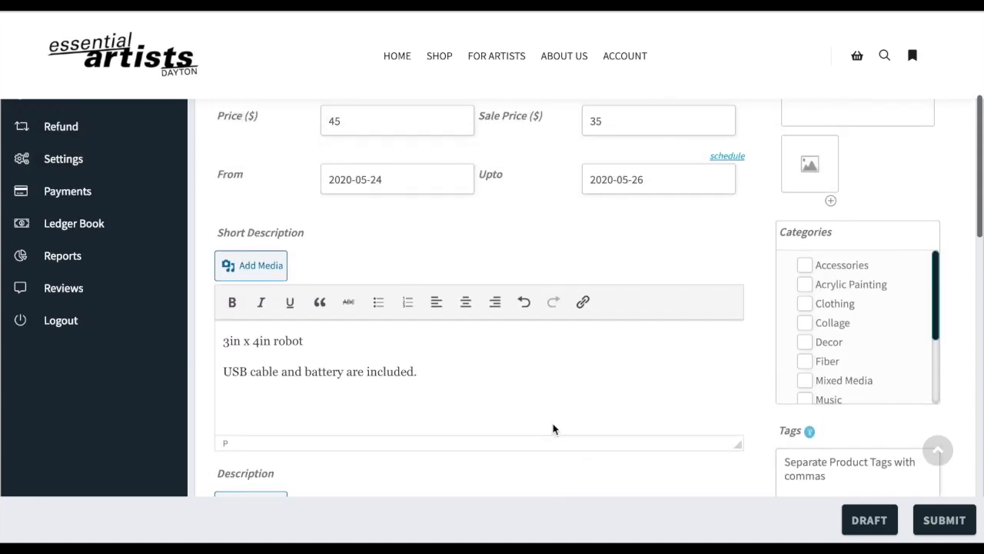
pyautogui.scroll(3, 553, 428)
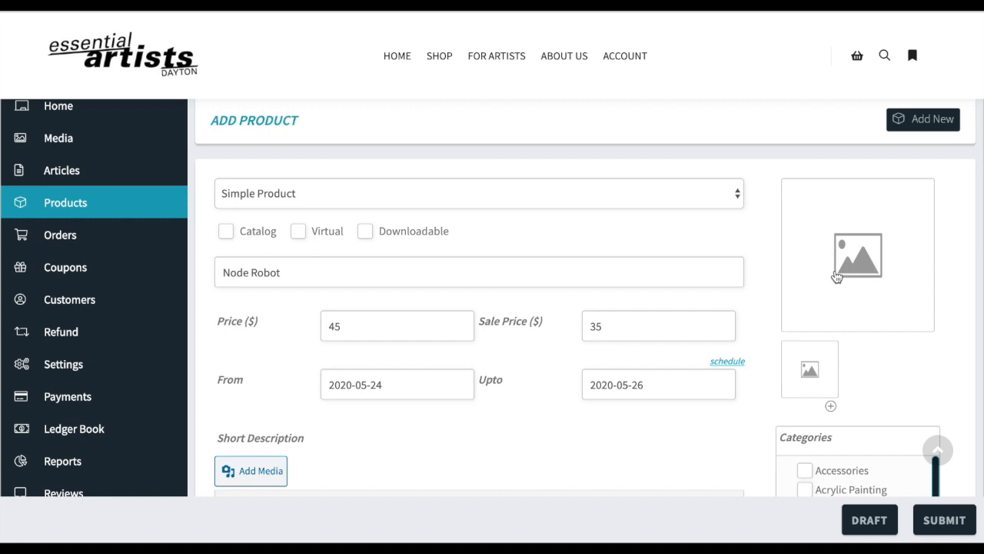
pyautogui.click(836, 276)
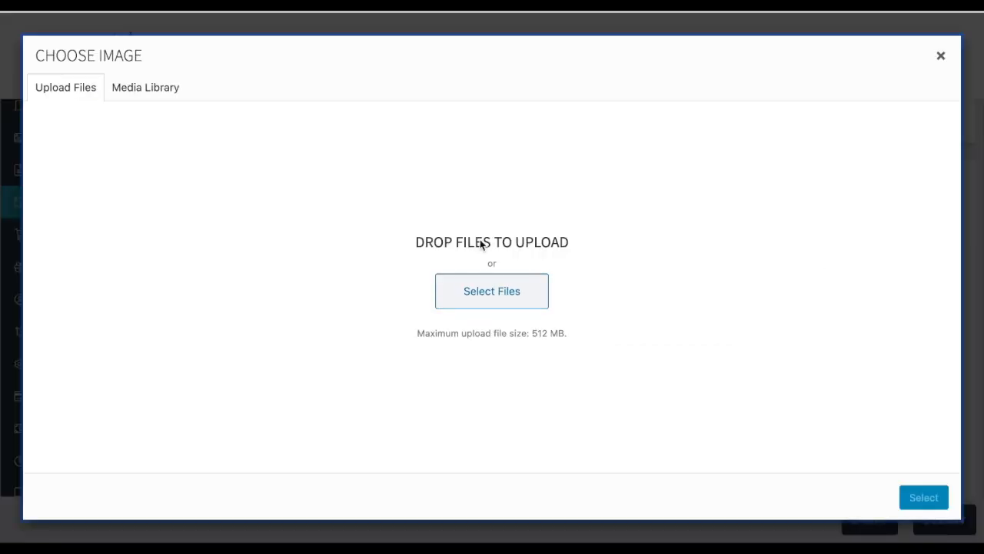
pyautogui.click(522, 297)
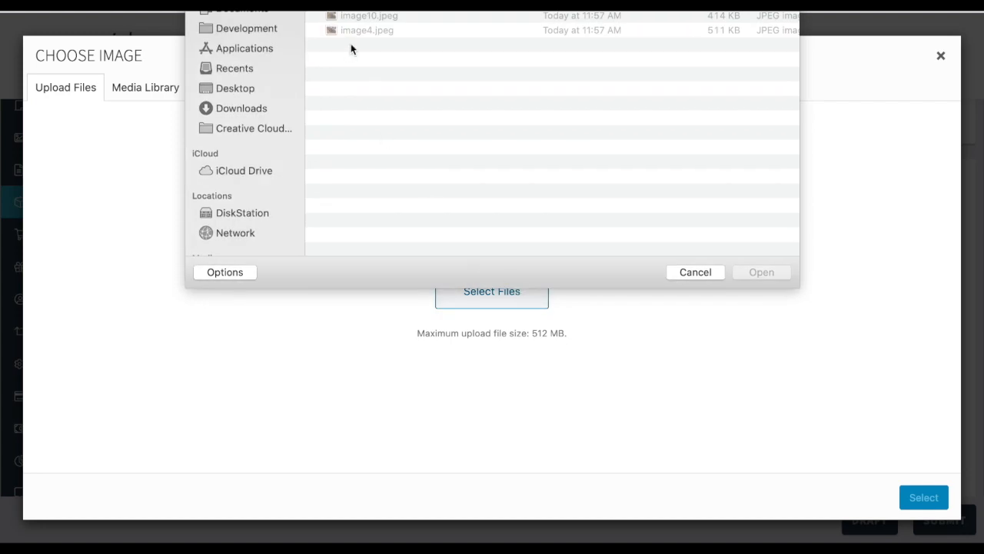
pyautogui.click(382, 18)
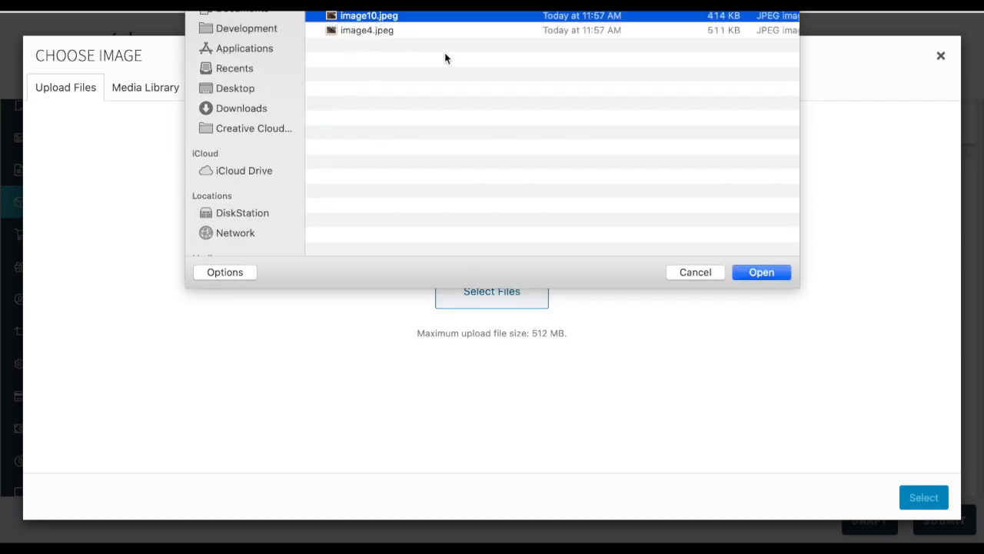
pyautogui.click(762, 272)
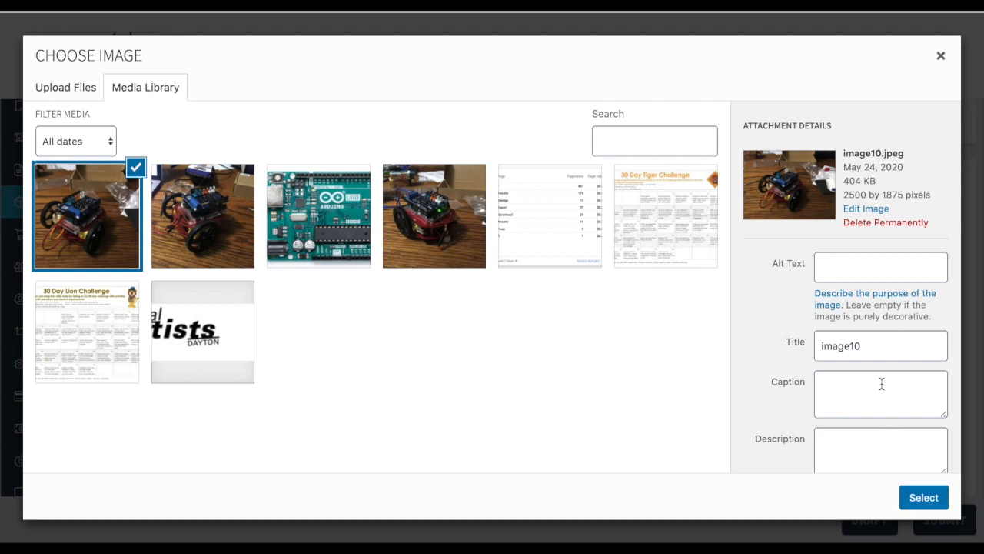
pyautogui.write('Node Robot')
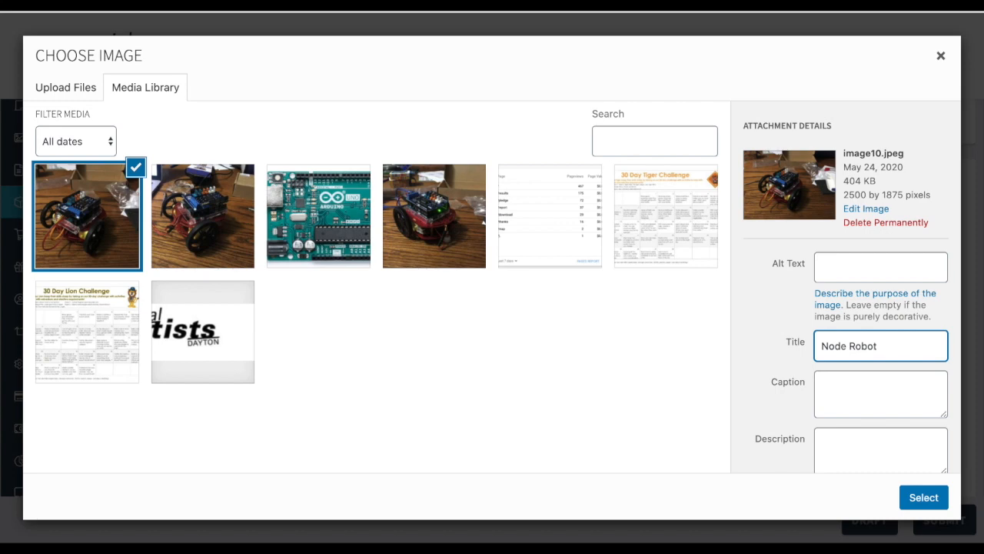
pyautogui.click(921, 499)
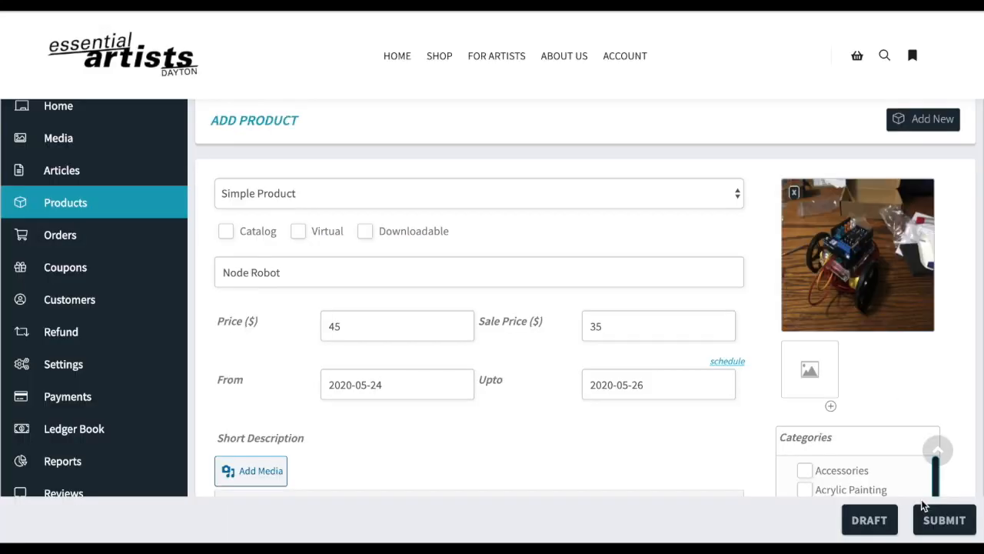
# Upload image4.jpeg and add it to the product gallery as the first gallery image
pyautogui.click(810, 370)
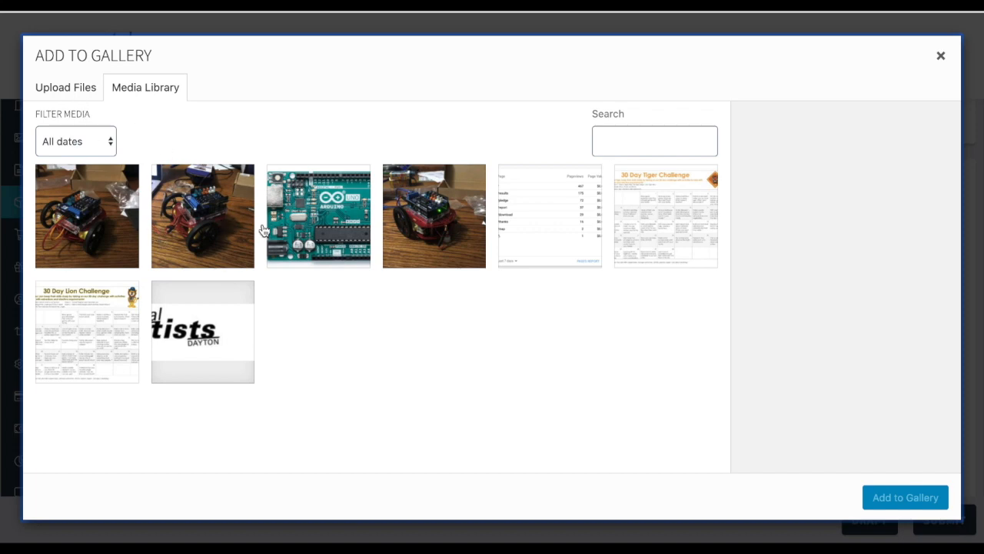
pyautogui.click(73, 91)
pyautogui.click(496, 296)
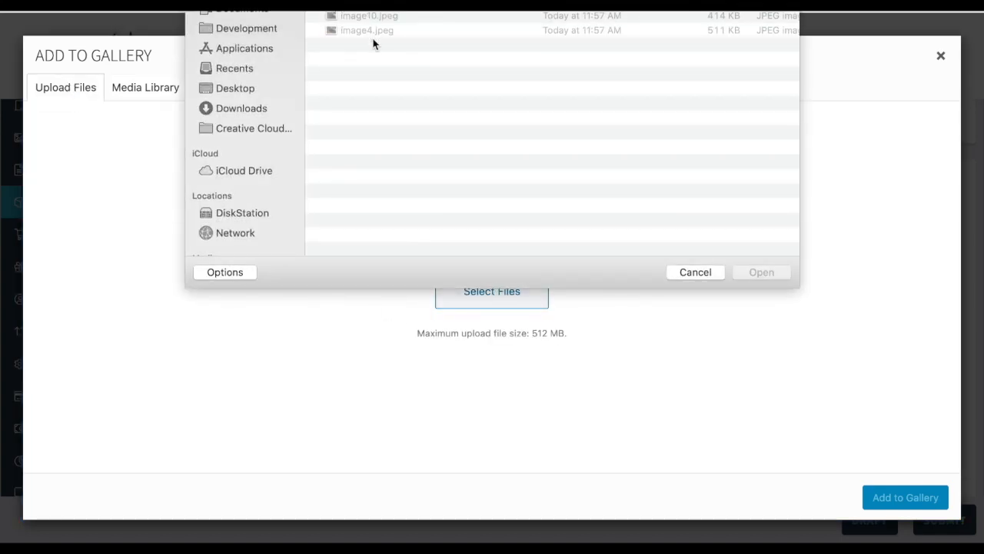
pyautogui.click(374, 32)
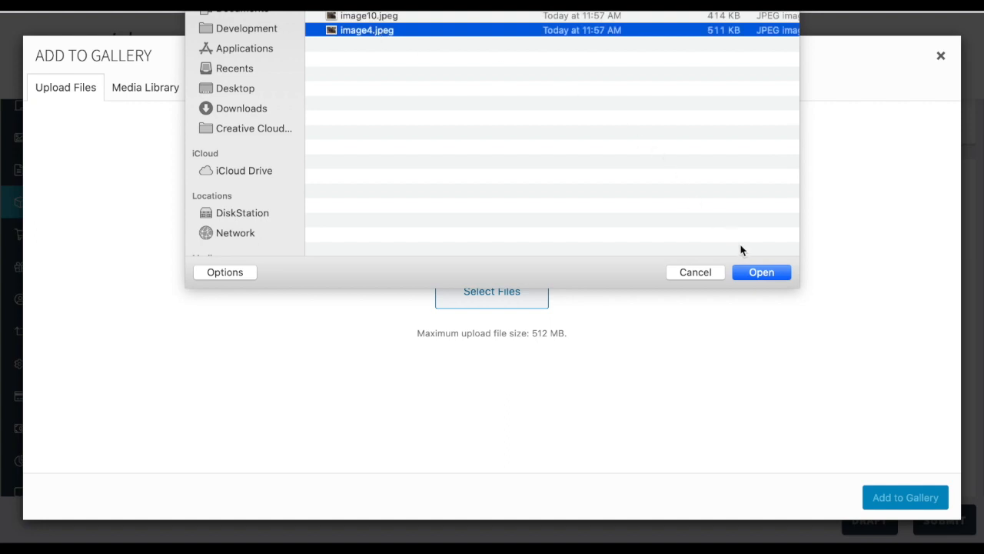
pyautogui.click(755, 273)
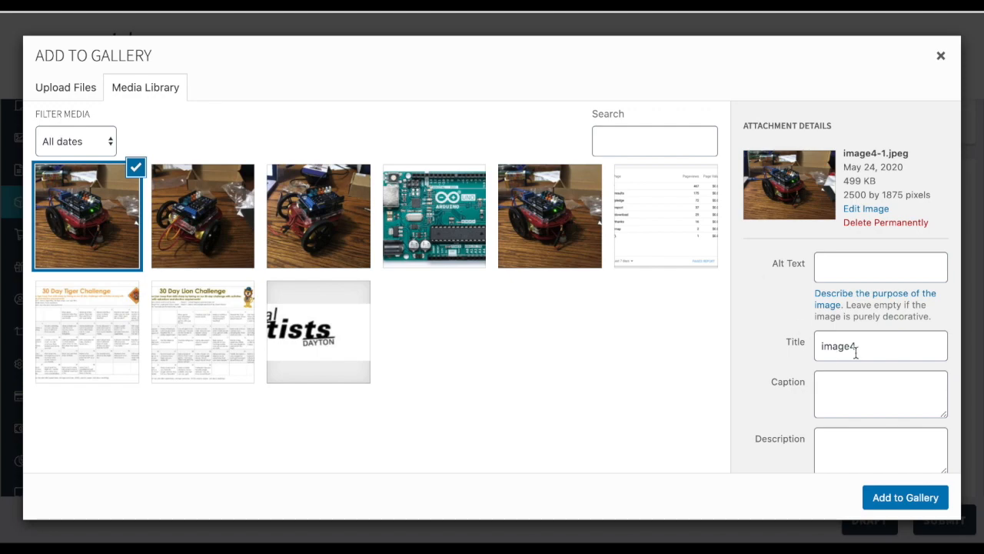
pyautogui.click(905, 499)
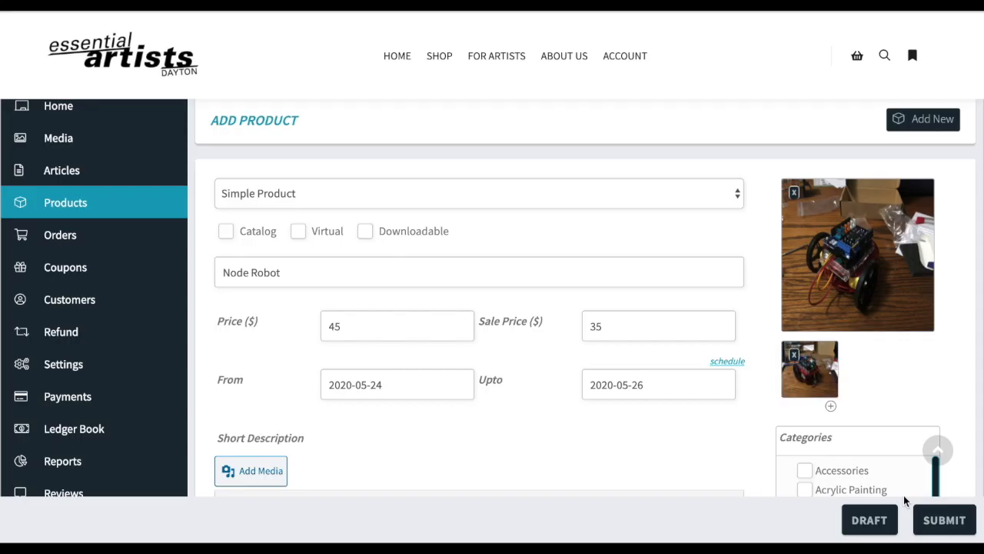
# Add a second gallery block and fill it with the Arduino board image titled "Circuit" from the media library
pyautogui.click(830, 407)
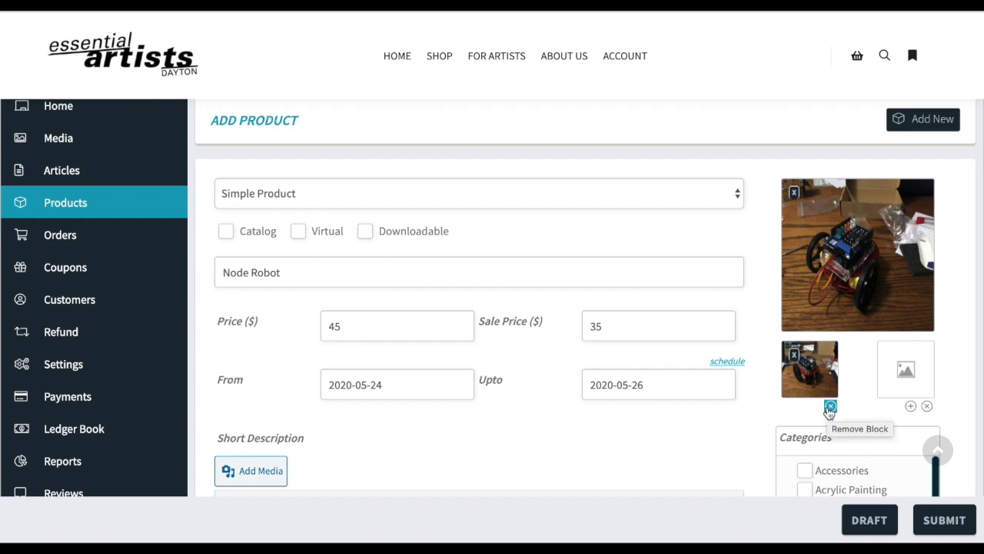
pyautogui.click(901, 373)
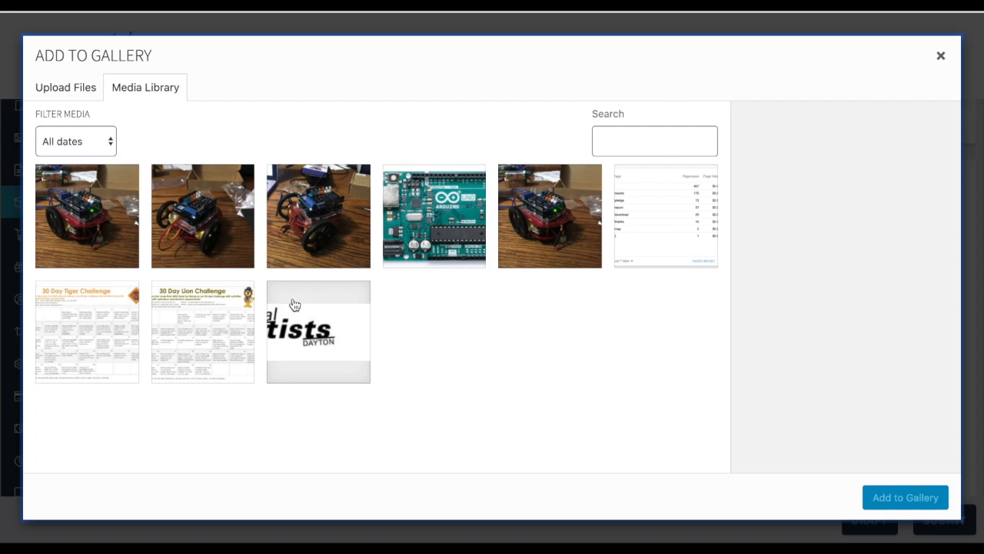
pyautogui.click(454, 209)
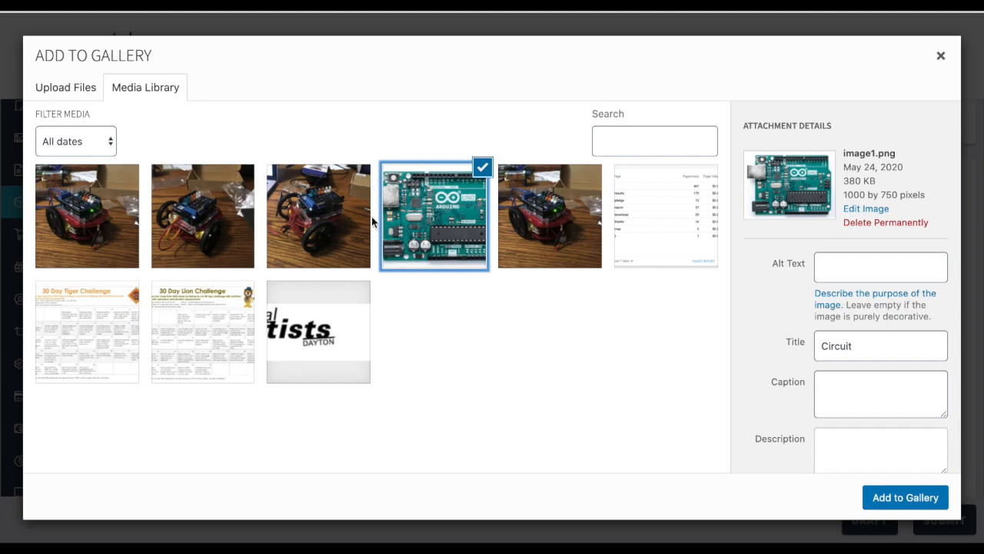
pyautogui.click(898, 497)
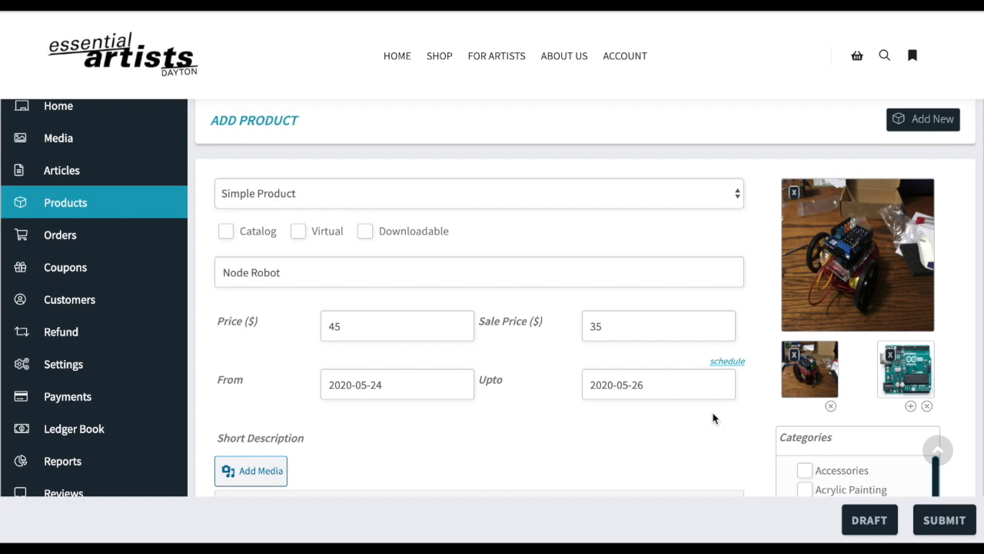
# Assign the product to the Uncategorized category
pyautogui.scroll(-2, 729, 495)
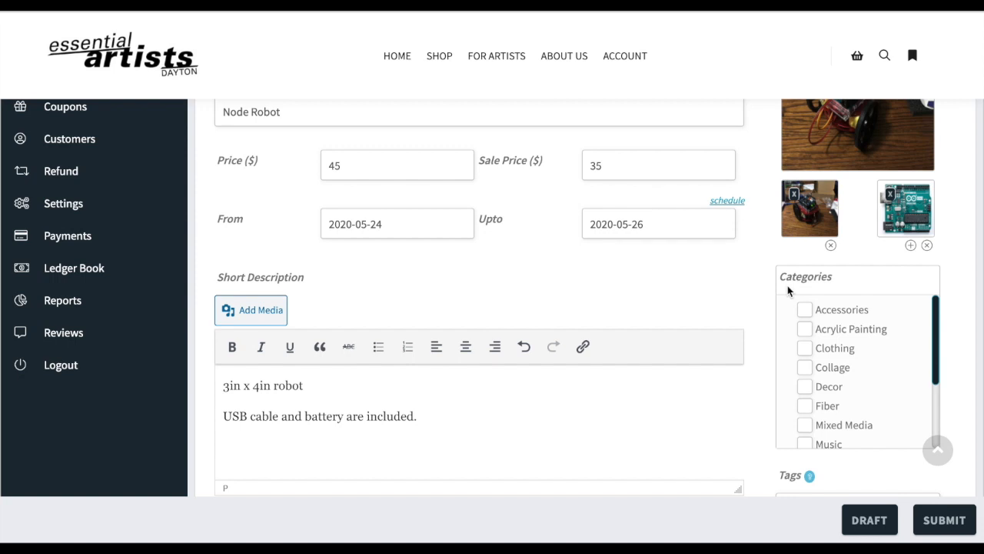
pyautogui.scroll(-3, 861, 374)
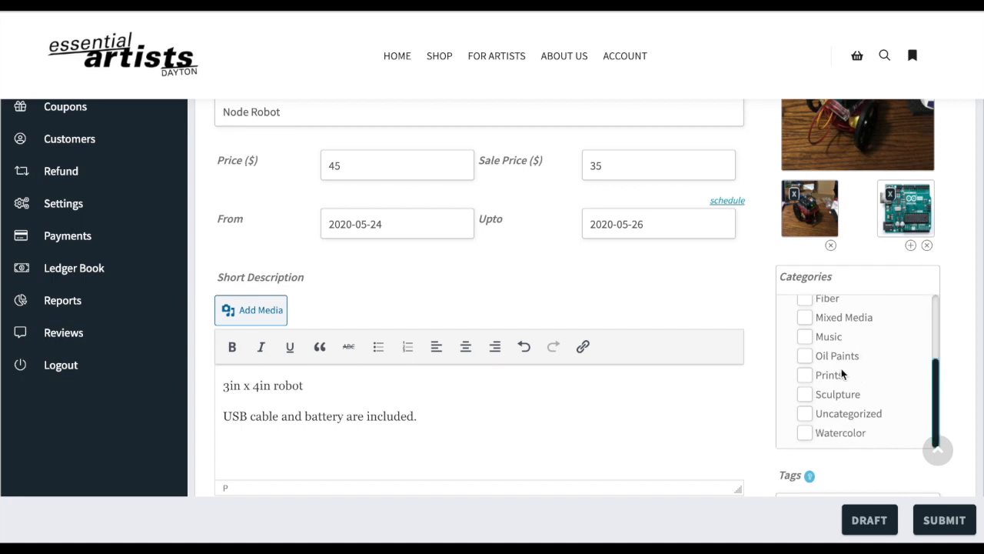
pyautogui.click(804, 415)
pyautogui.scroll(3, 831, 448)
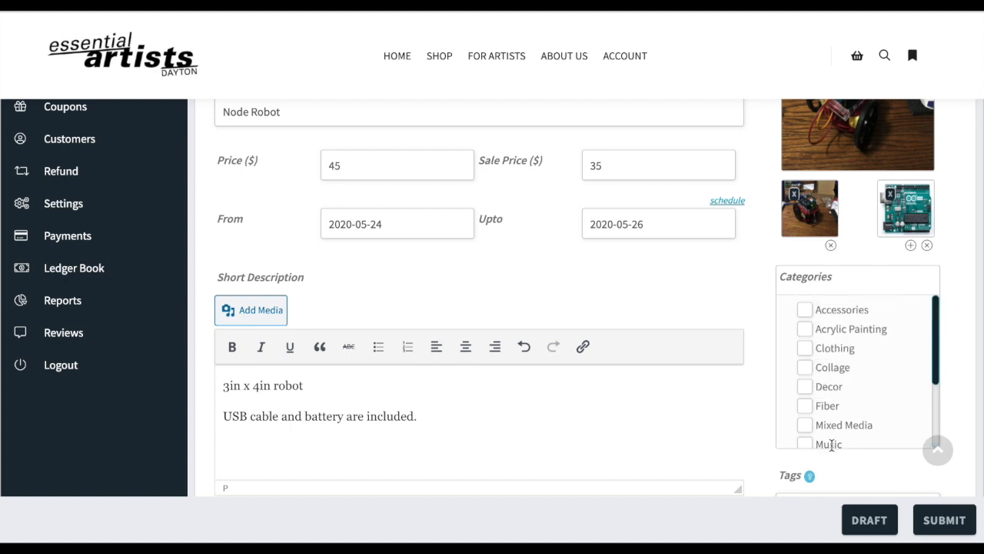
pyautogui.scroll(-5, 831, 445)
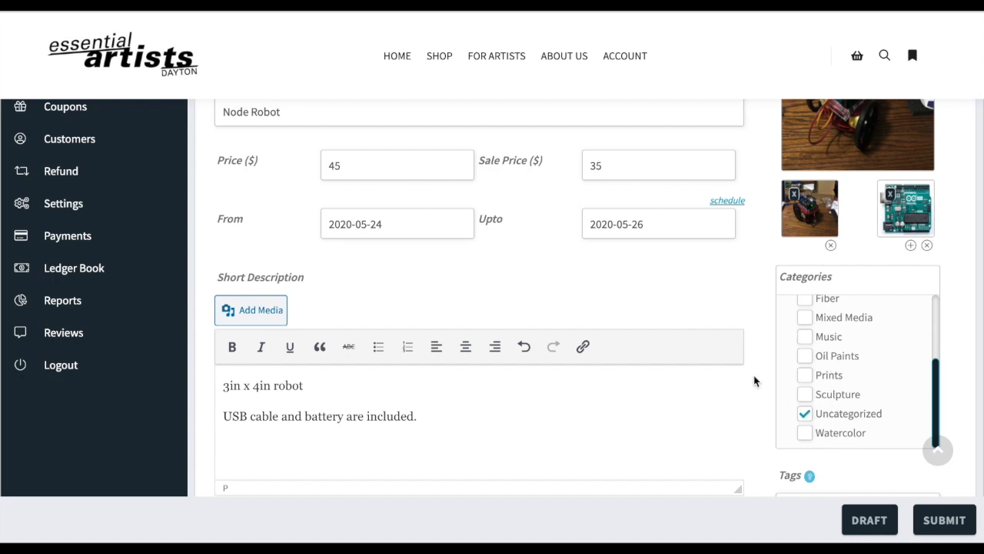
# Add the product tags "node, robot, usb"
pyautogui.scroll(-3, 753, 380)
pyautogui.click(874, 364)
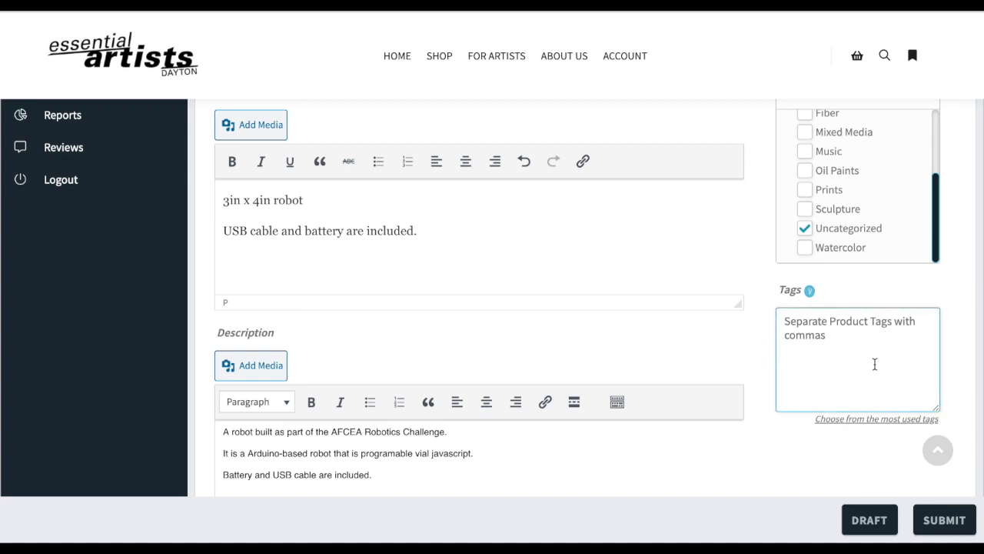
pyautogui.write('node,')
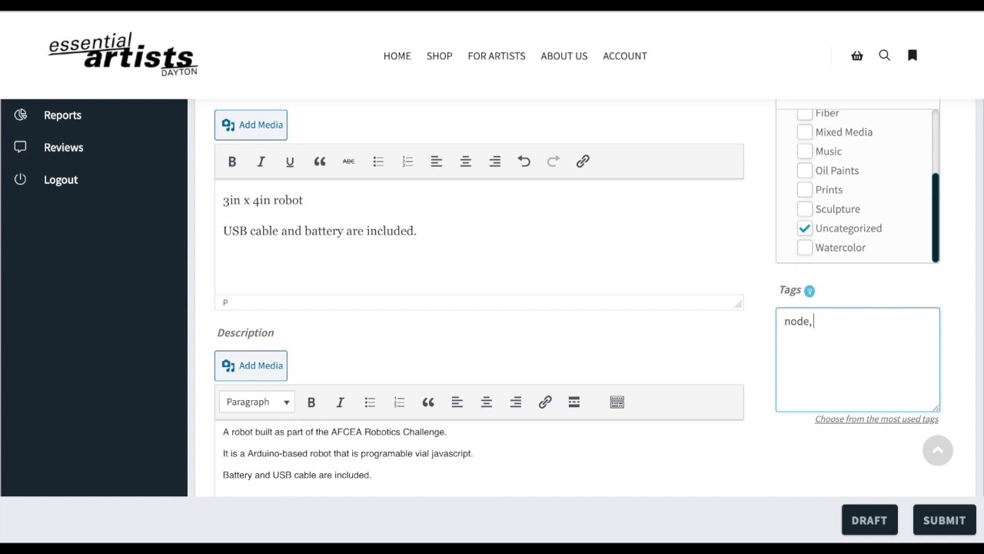
pyautogui.write(' robot, usb')
# Enable stock management in the inventory settings with a stock quantity of 1, and submit the product for publication
pyautogui.scroll(-2, 835, 454)
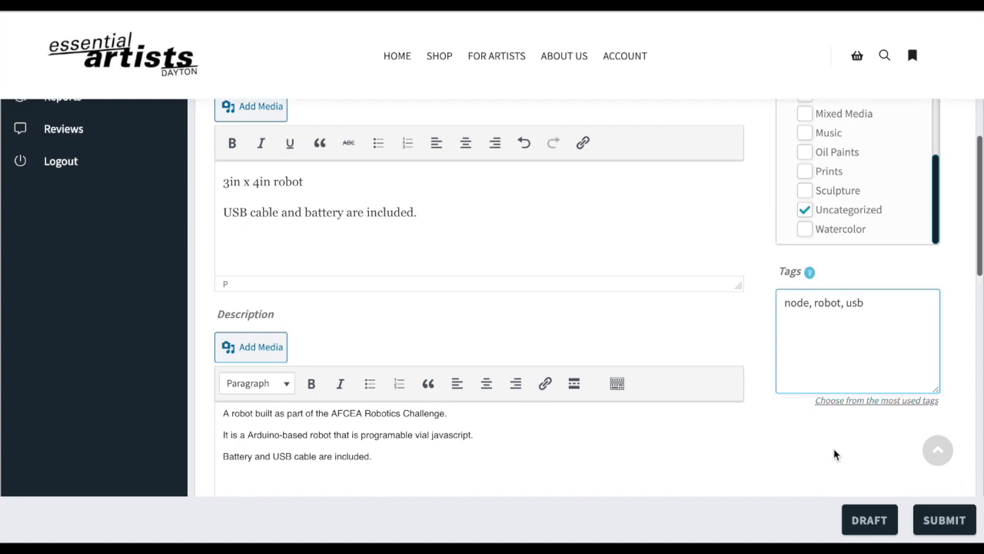
pyautogui.scroll(-4, 835, 454)
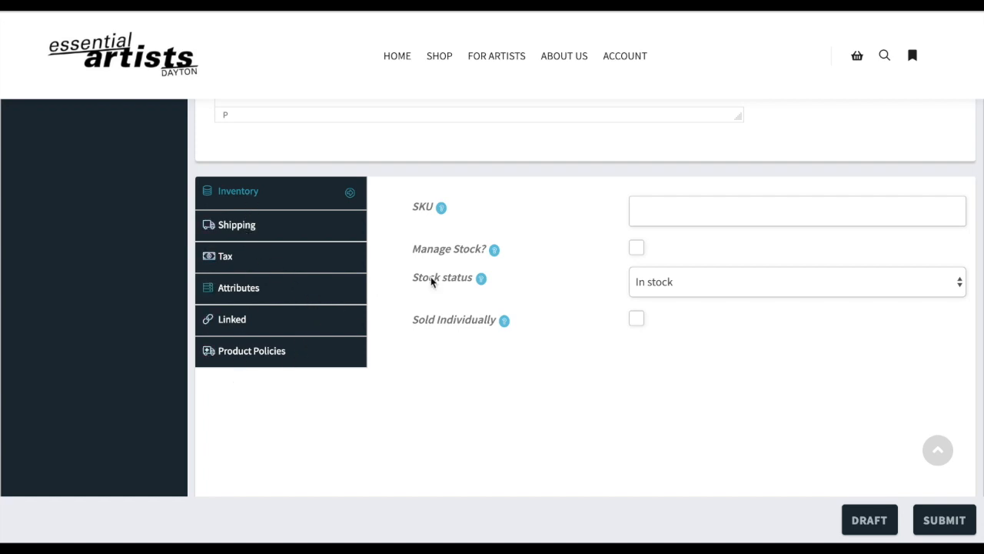
pyautogui.click(637, 251)
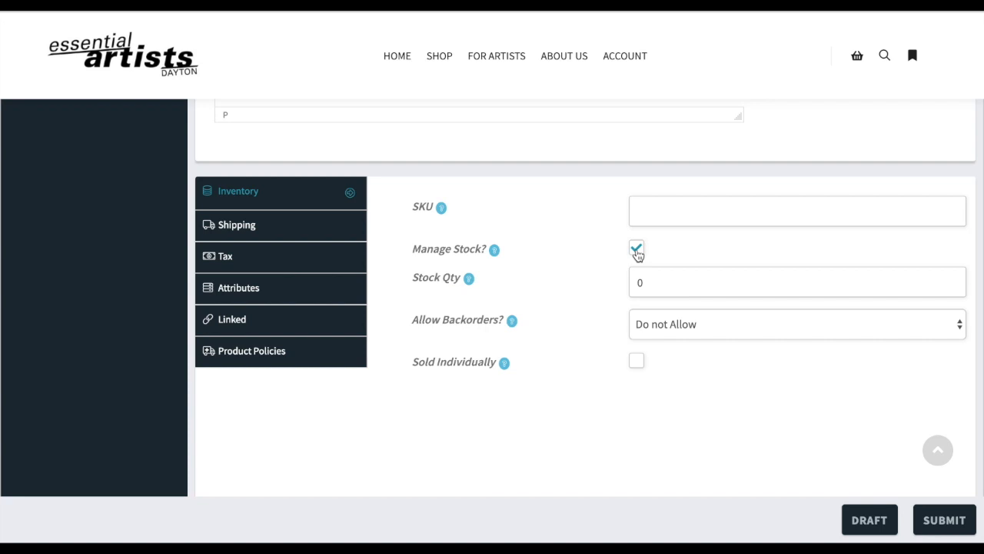
pyautogui.doubleClick(665, 285)
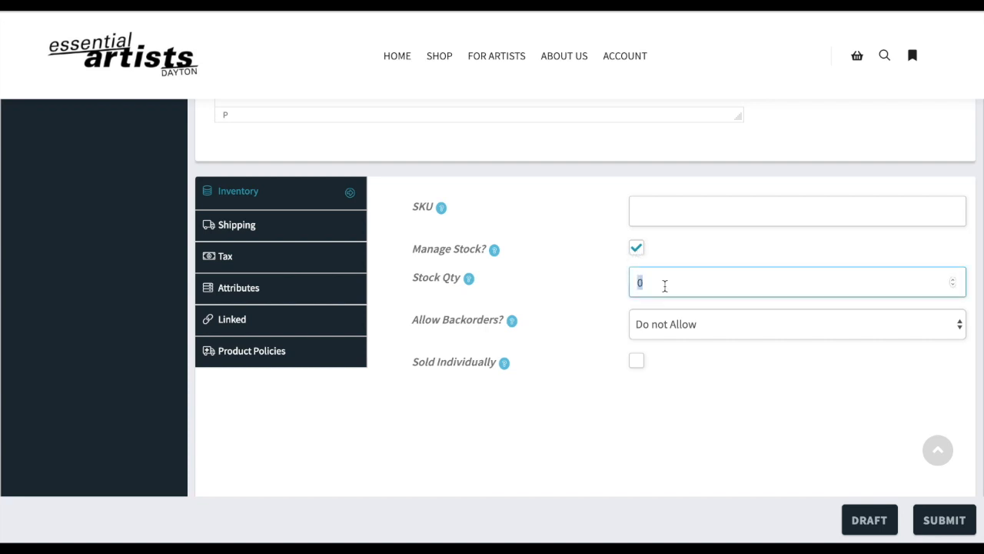
pyautogui.write('1')
pyautogui.moveTo(493, 250)
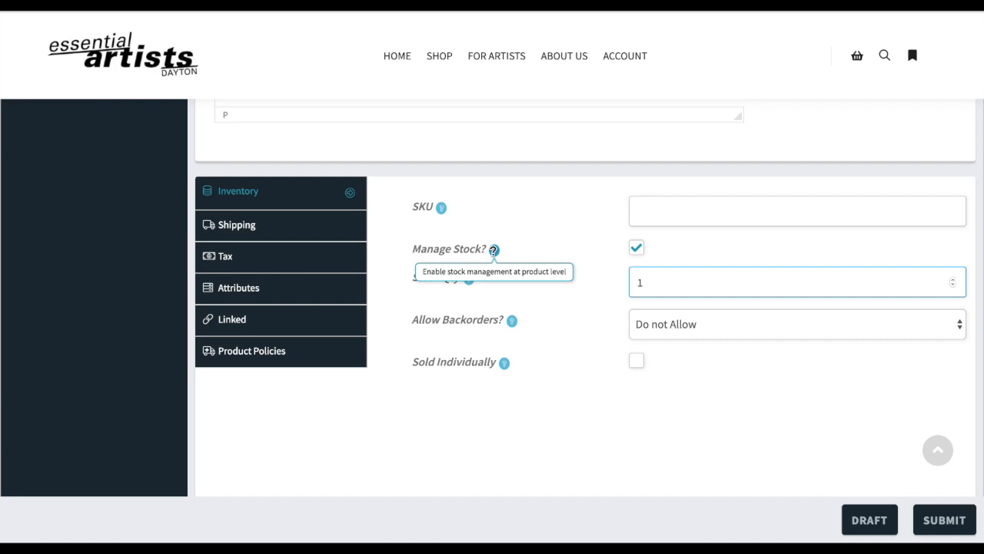
pyautogui.moveTo(439, 208)
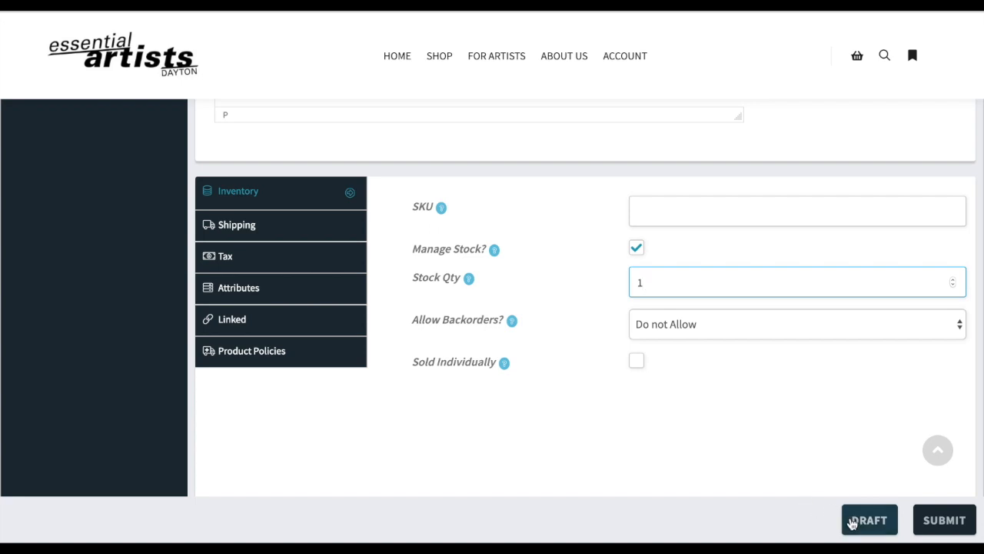
pyautogui.click(950, 522)
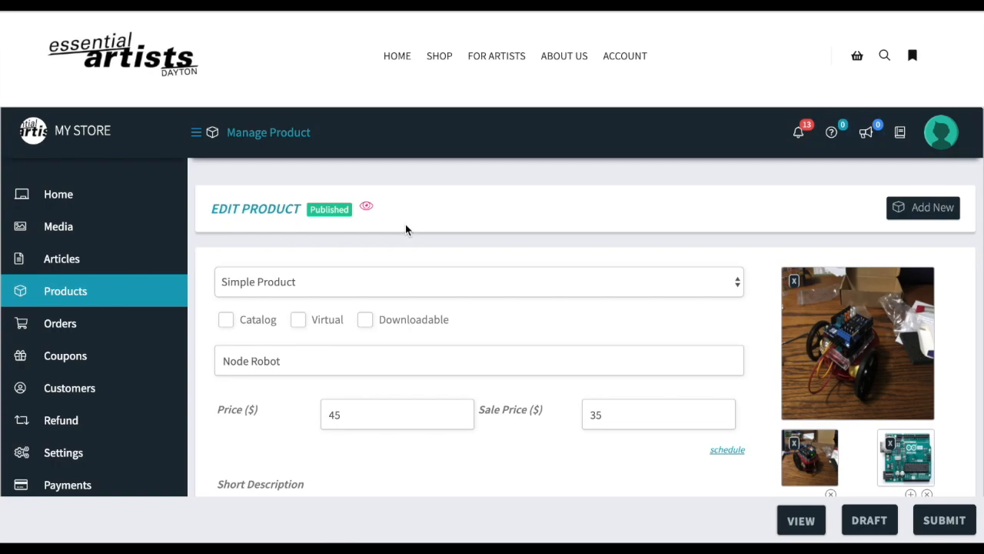
# View the published Node Robot product page and check its gallery images, category, tags and description
pyautogui.click(368, 211)
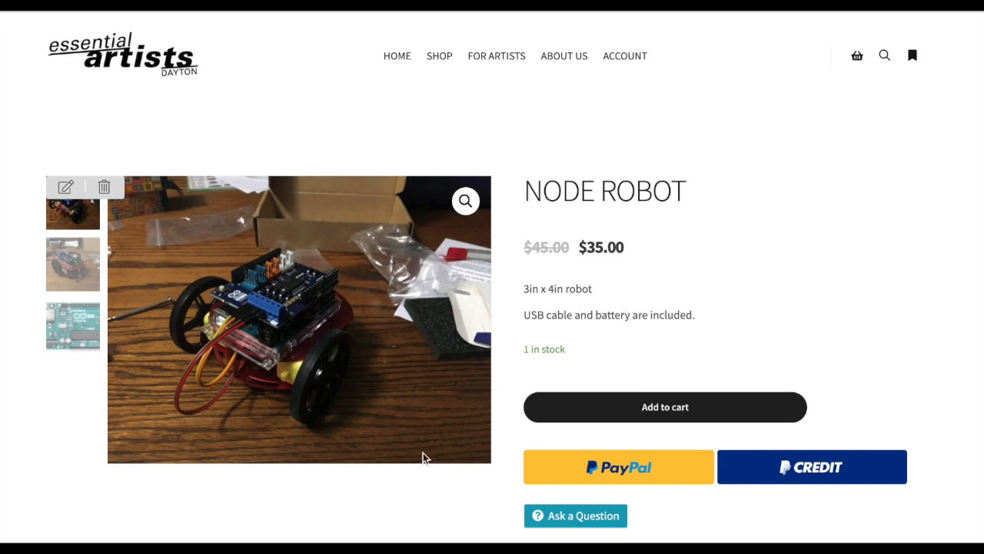
pyautogui.click(50, 258)
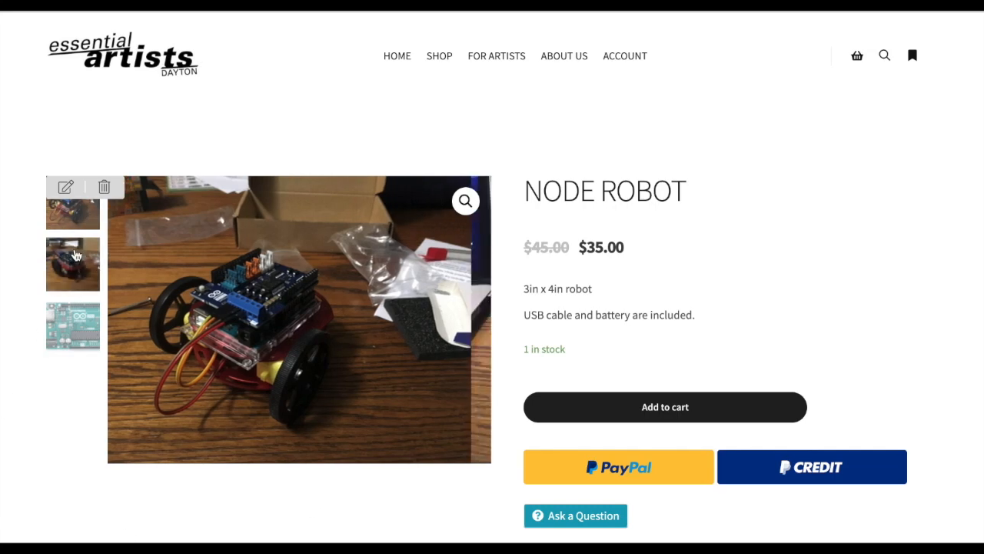
pyautogui.click(84, 339)
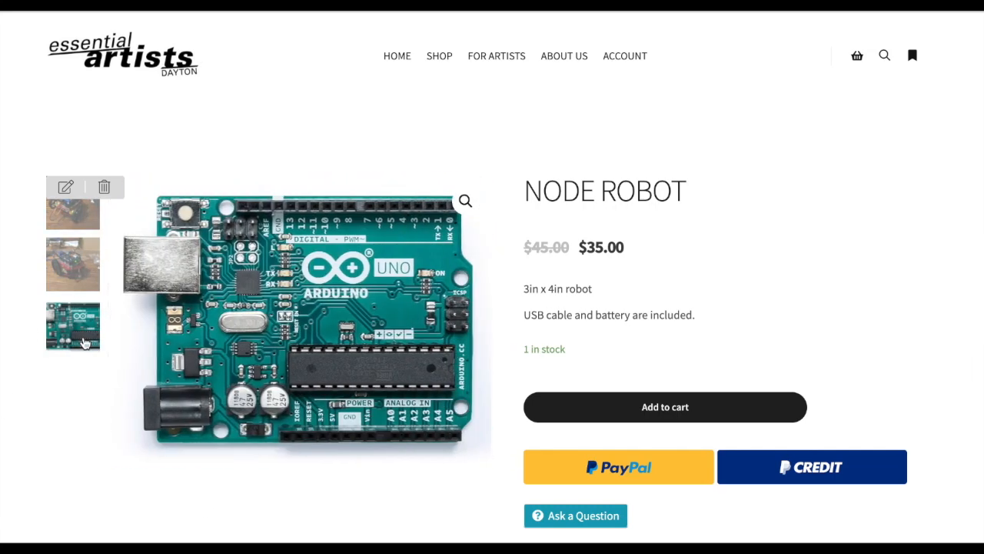
pyautogui.scroll(-1, 38, 327)
pyautogui.scroll(-4, 39, 329)
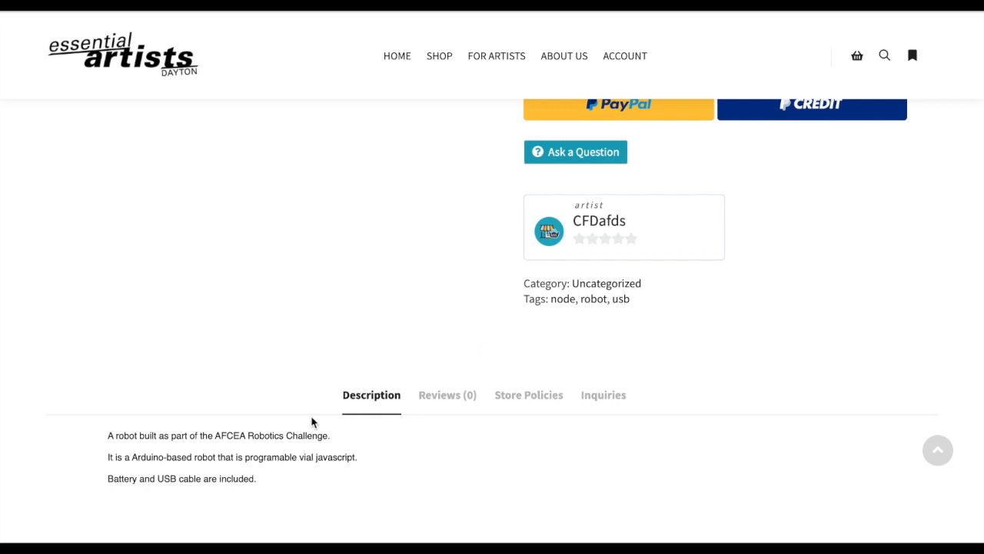
pyautogui.scroll(-2, 325, 433)
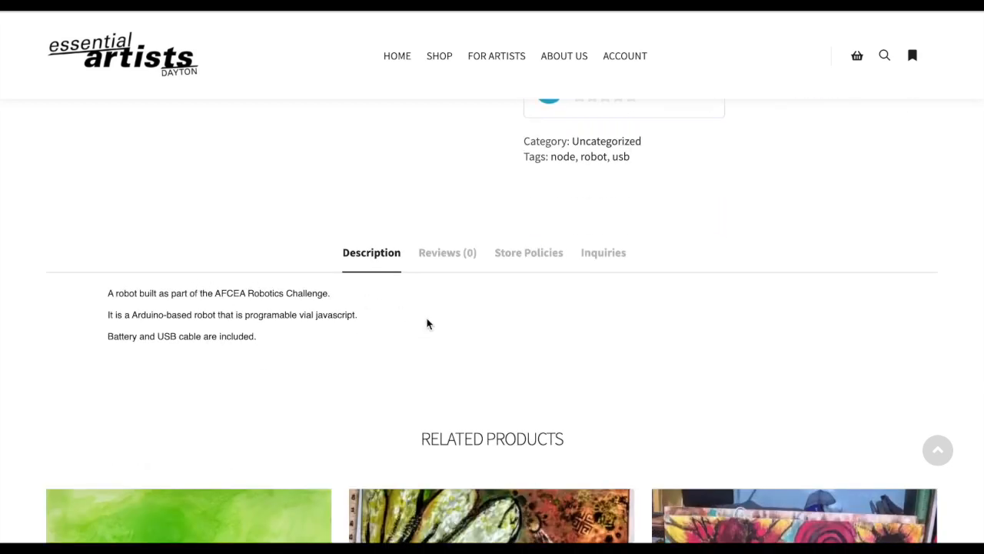